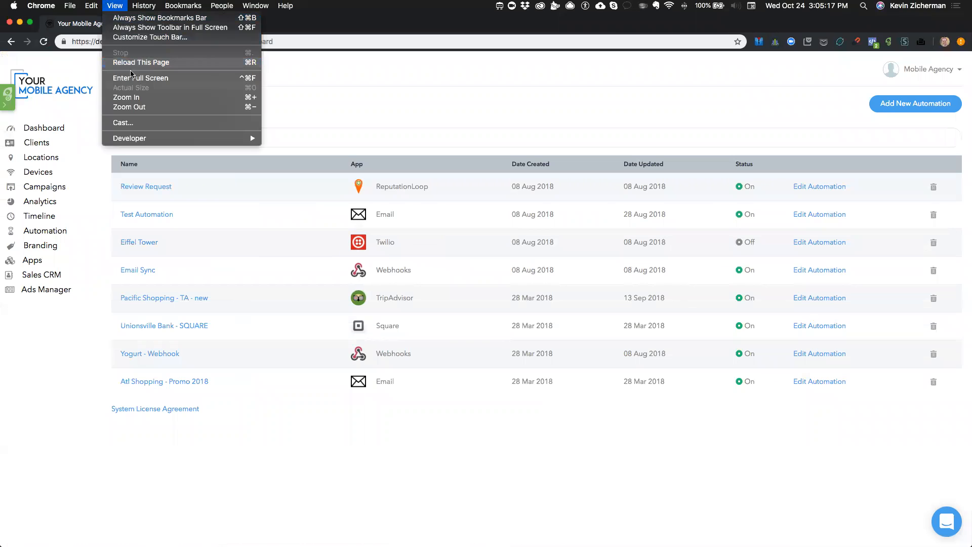
Step: Switch the browser to full screen and open the Automation page
click(134, 79)
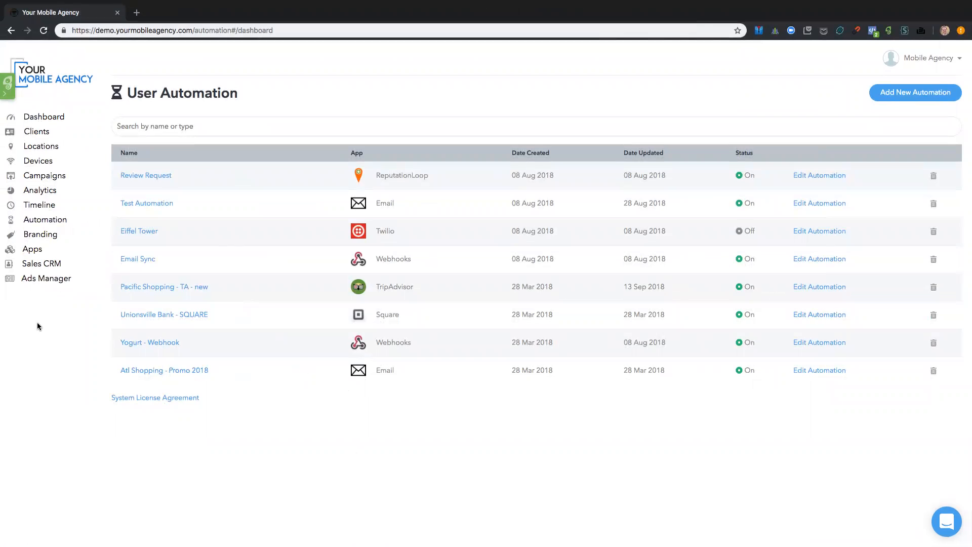
scroll(38, 322, up, 5)
scroll(37, 323, up, 7)
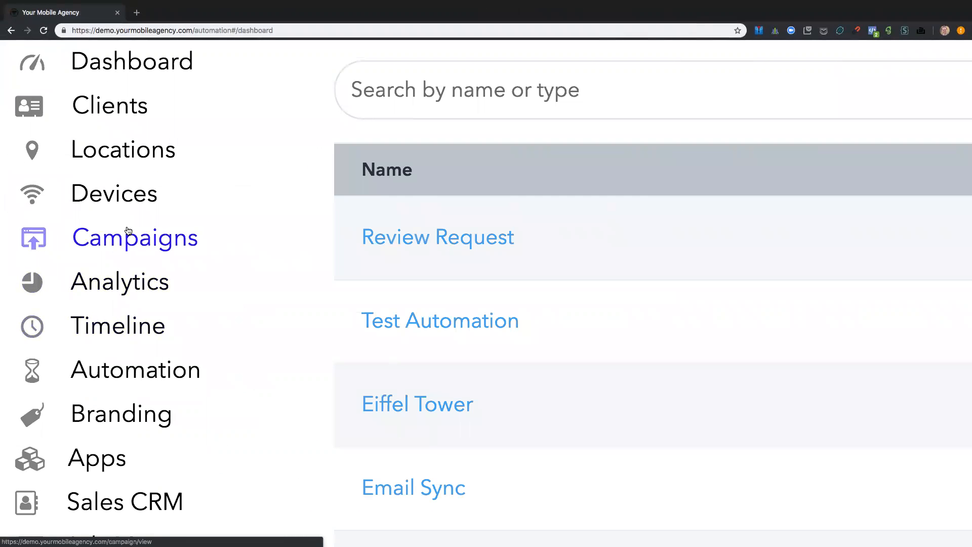
click(119, 371)
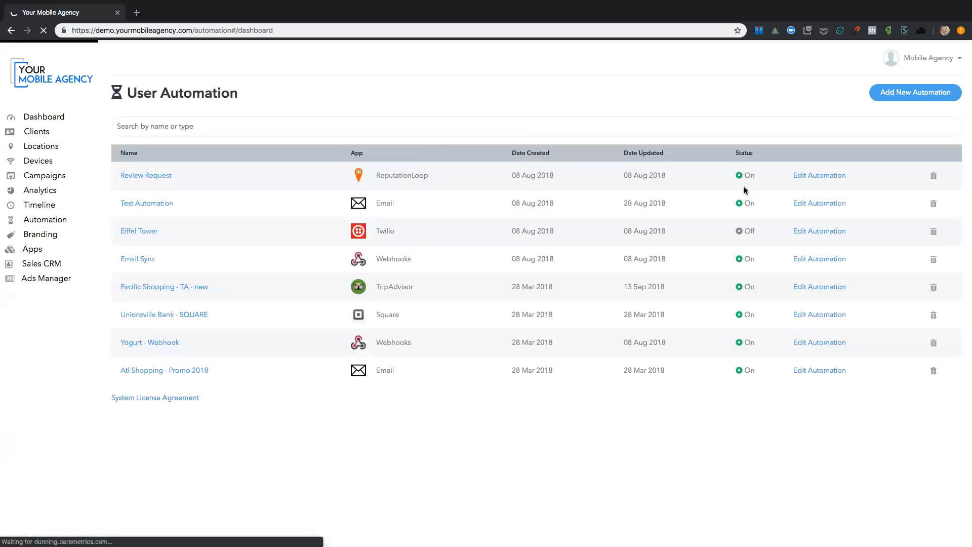
Step: Start a new automation and name it "Thank You Email + 3 Days"
scroll(909, 100, up, 5)
scroll(909, 100, down, 5)
click(859, 181)
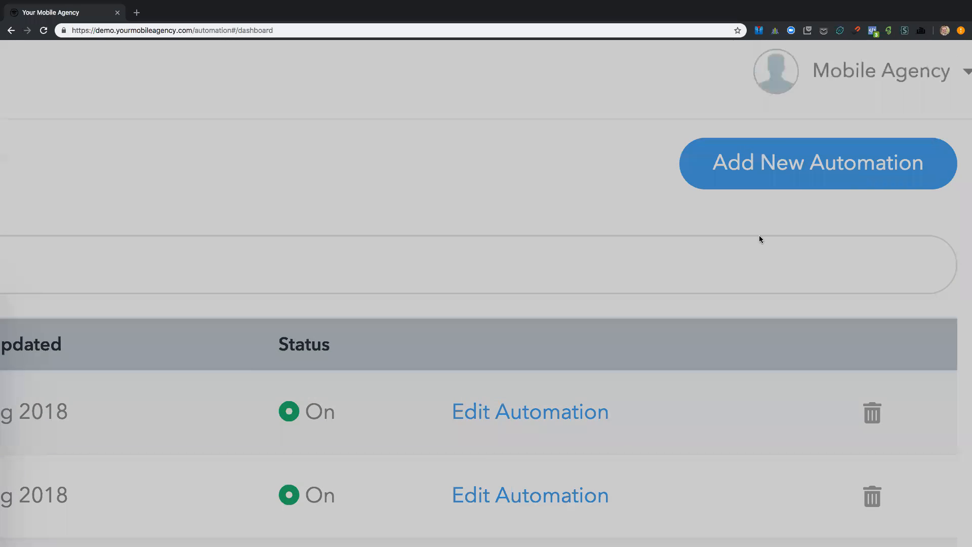
scroll(759, 235, down, 5)
text(Te)
key(BackSpace)
key(BackSpace)
text(EW)
key(BackSpace)
key(BackSpace)
text(Thank You Emau)
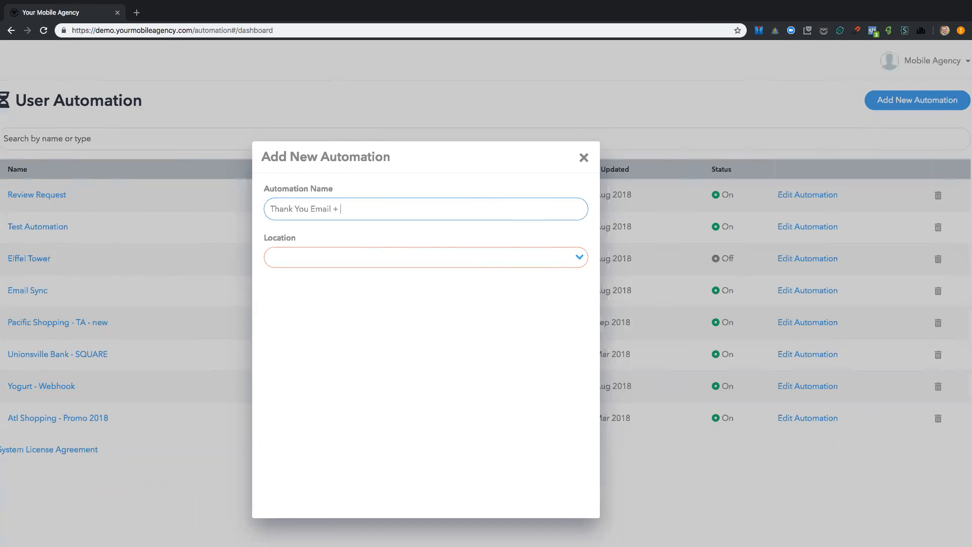
Step: Assign the automation to the KiBO Sushi House location with all campaigns and continue to the trigger choice
click(327, 262)
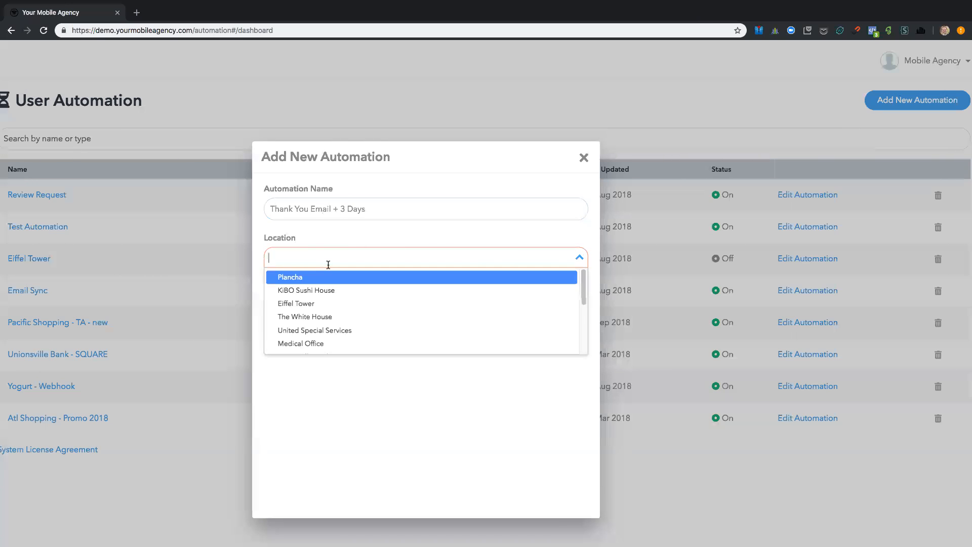
click(334, 286)
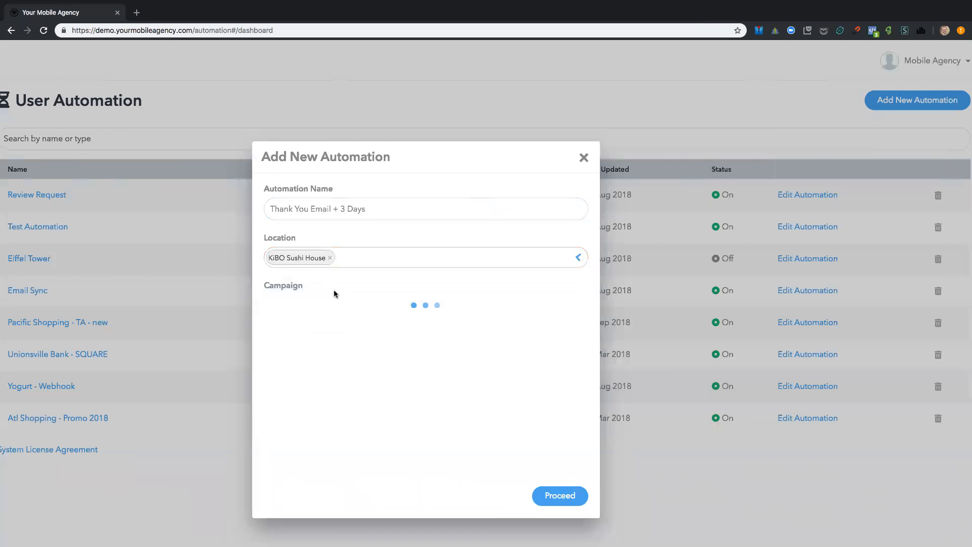
click(553, 490)
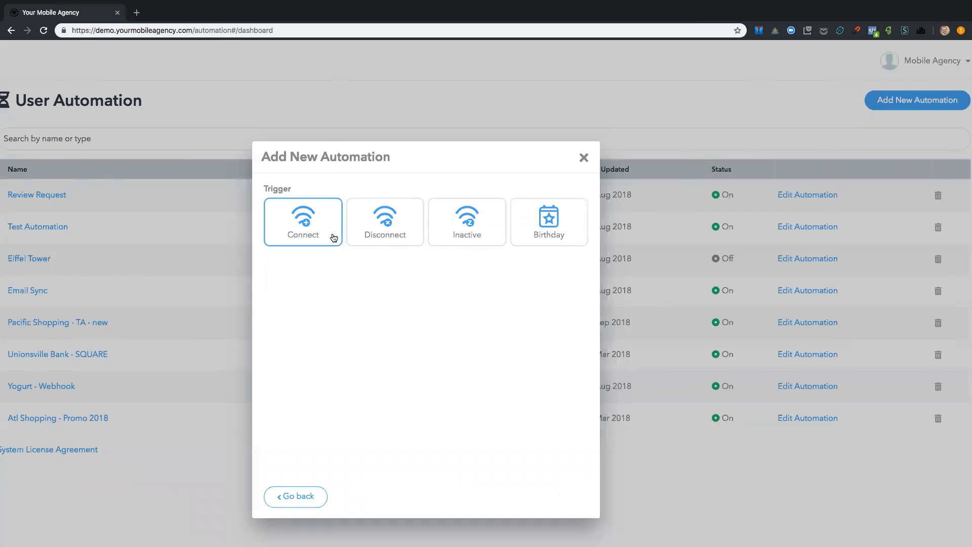
Step: Use Disconnect as the trigger and set a delay of 3 days
click(385, 221)
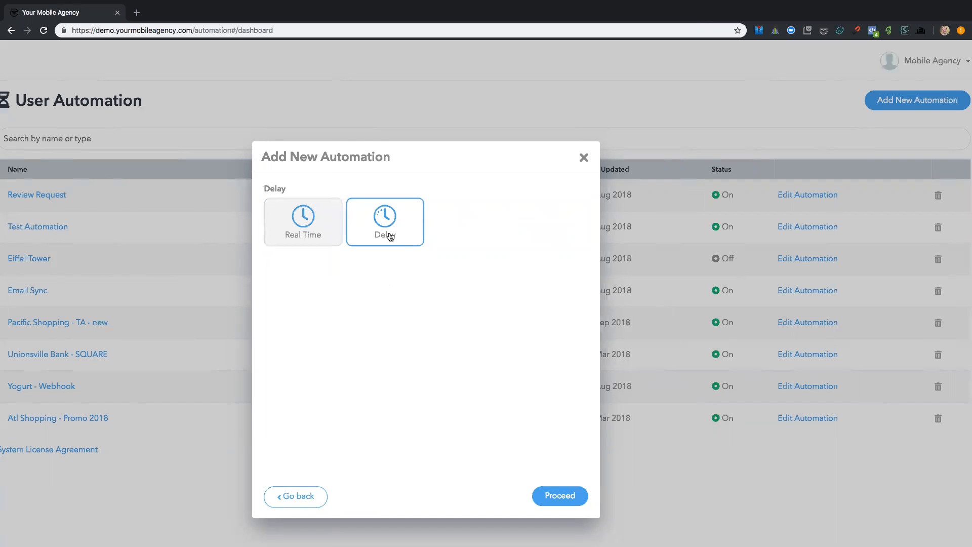
click(390, 237)
click(381, 282)
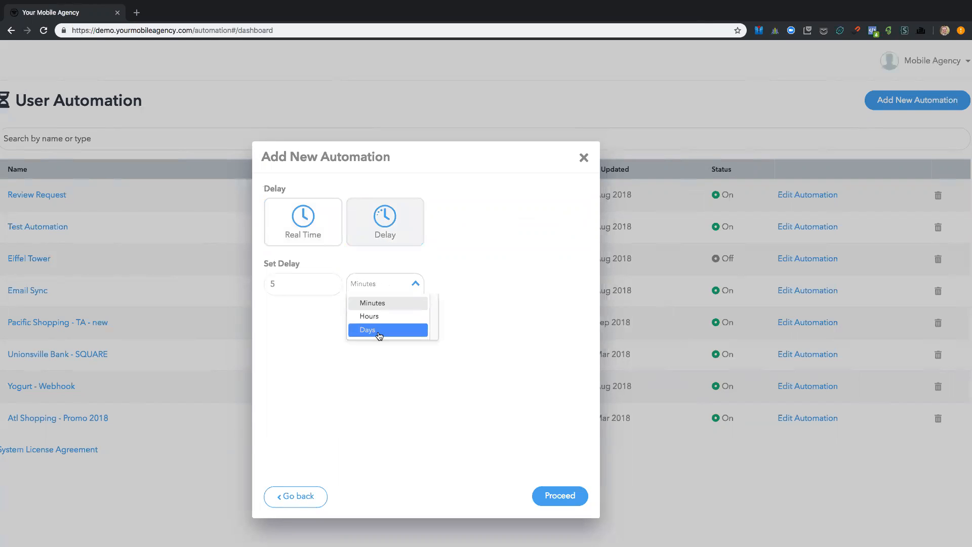
click(378, 336)
click(268, 282)
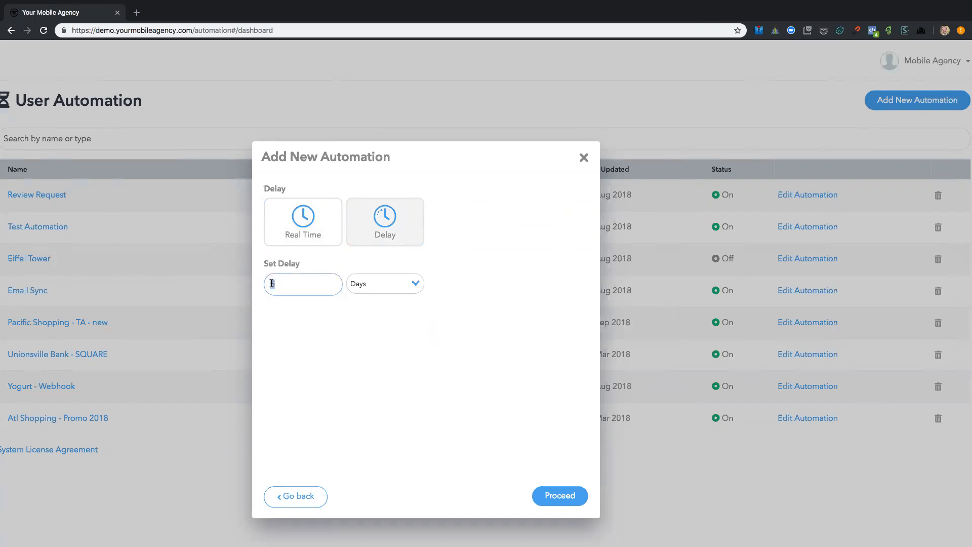
click(464, 334)
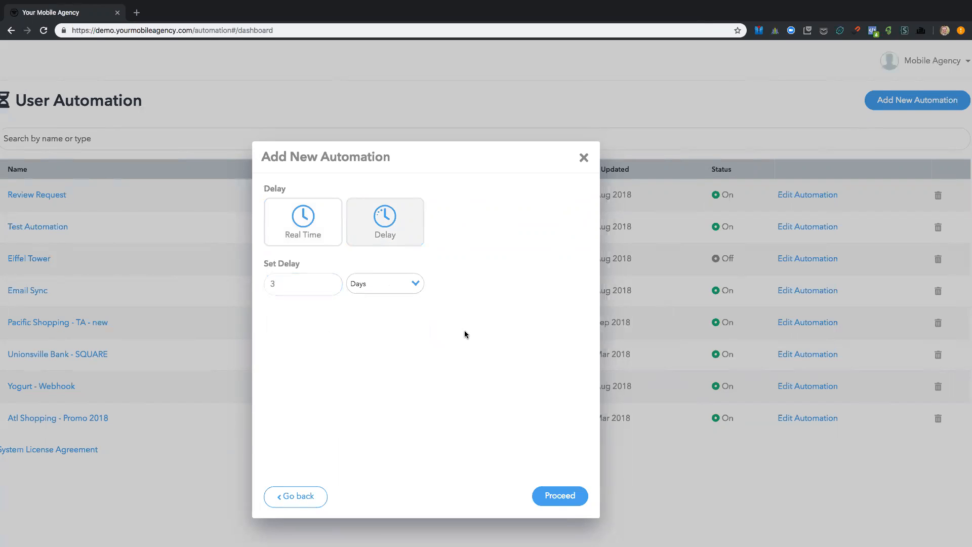
click(548, 497)
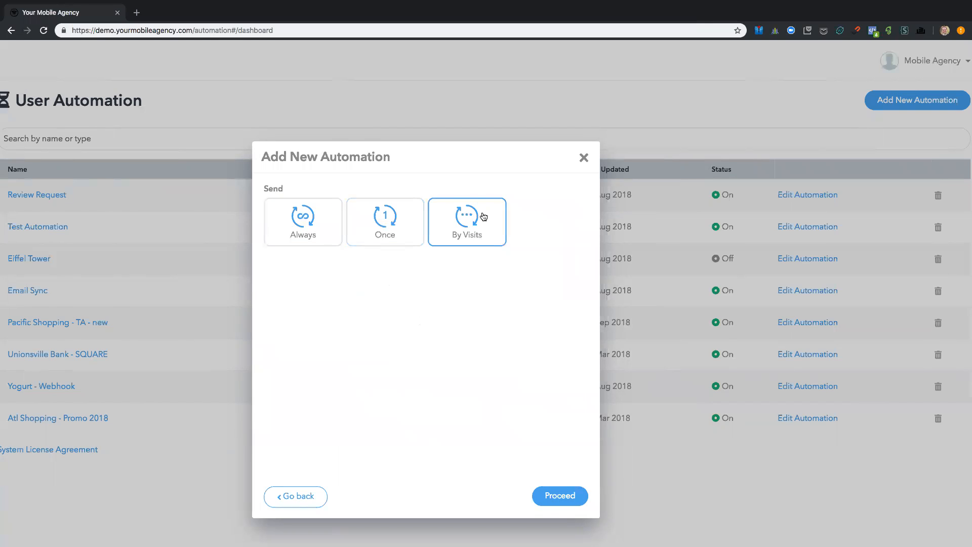
Step: Set the automation to send once through the Email app, and enter the sender's name and email address
click(392, 219)
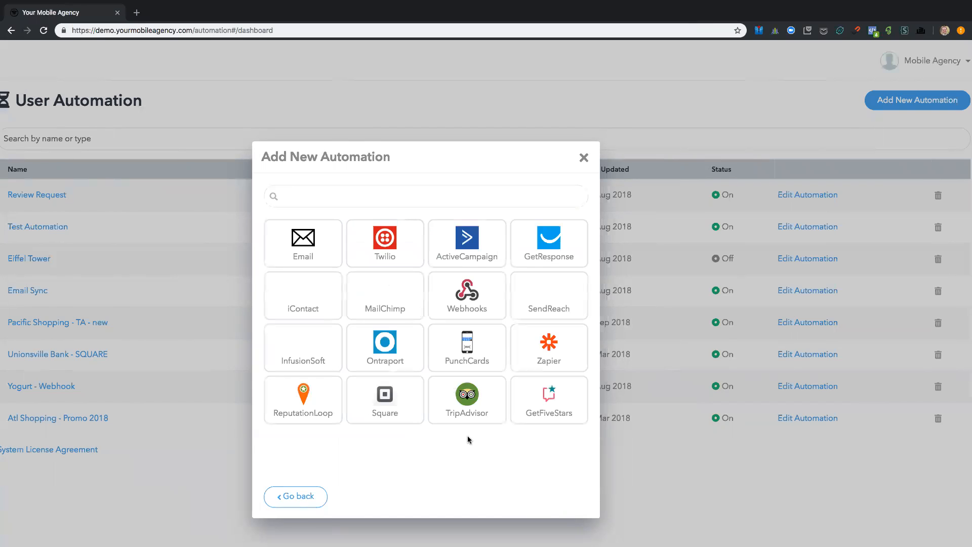
click(311, 254)
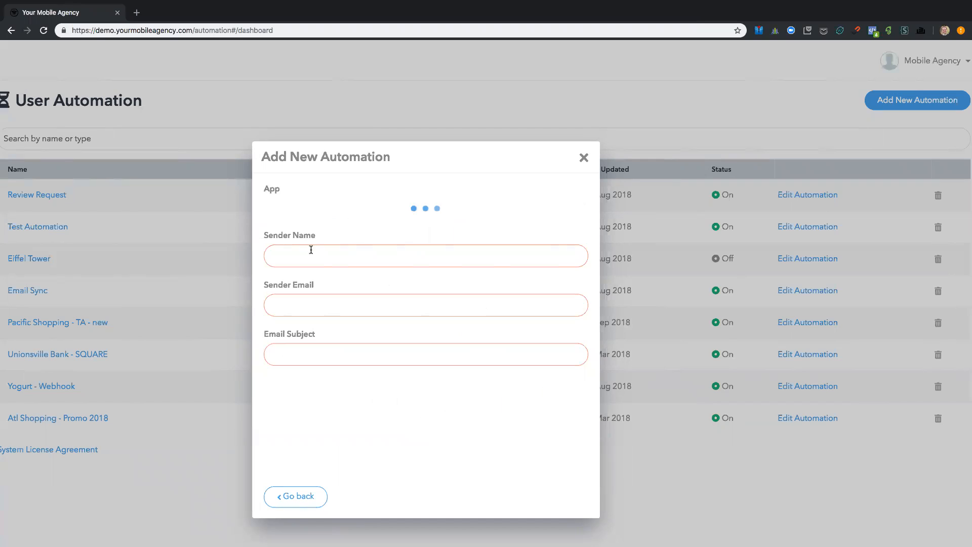
text(John)
key(Tab)
text(john@test.com)
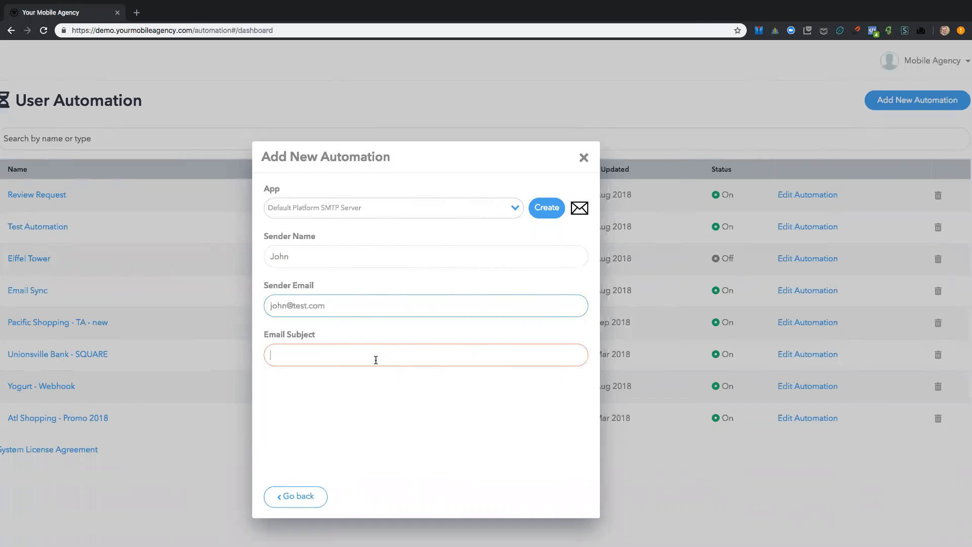
text(We want you)
Step: Set the email subject to "Thank for visiting! Little Gift Inside..." and continue to the email design options
key(super+a)
text(Thank)
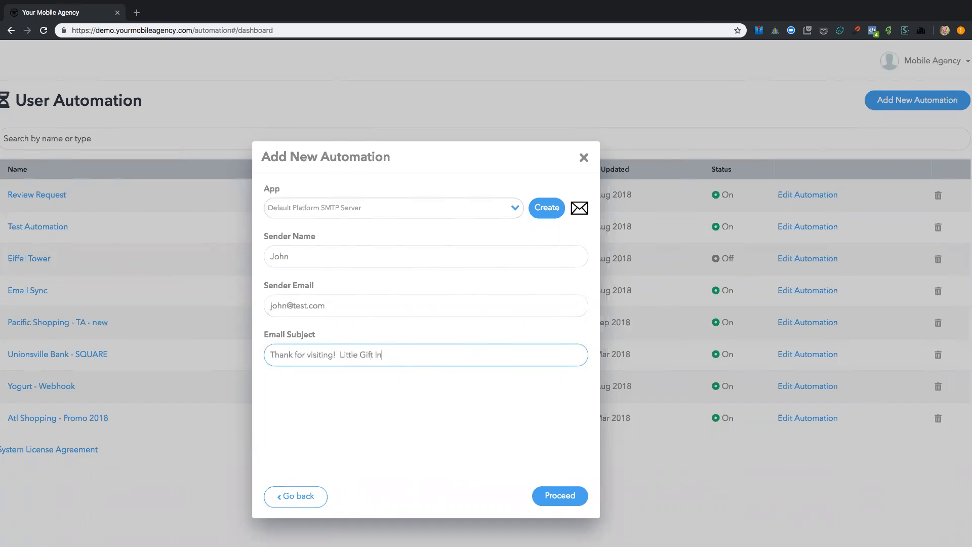
click(555, 495)
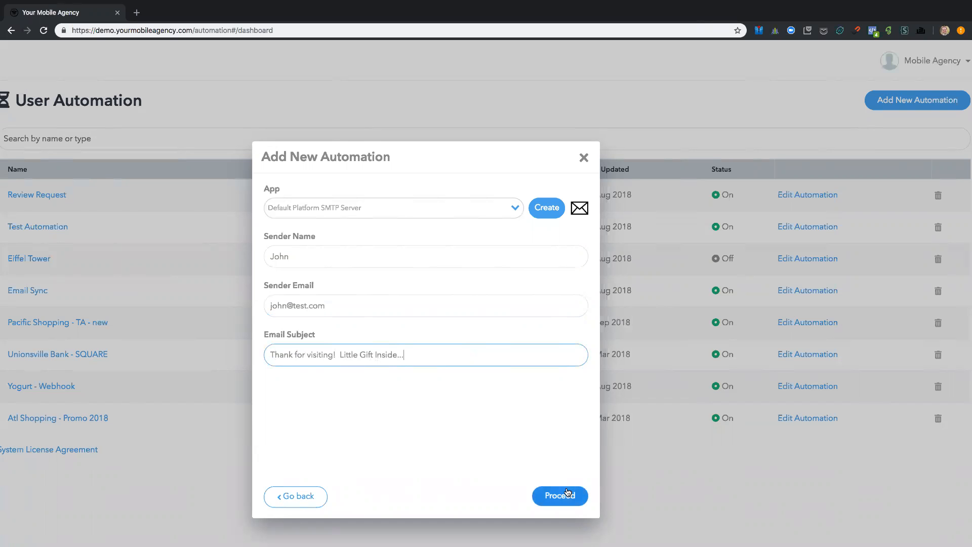
Step: Choose to start the email from a template rather than from scratch or a previous email
scroll(401, 275, up, 5)
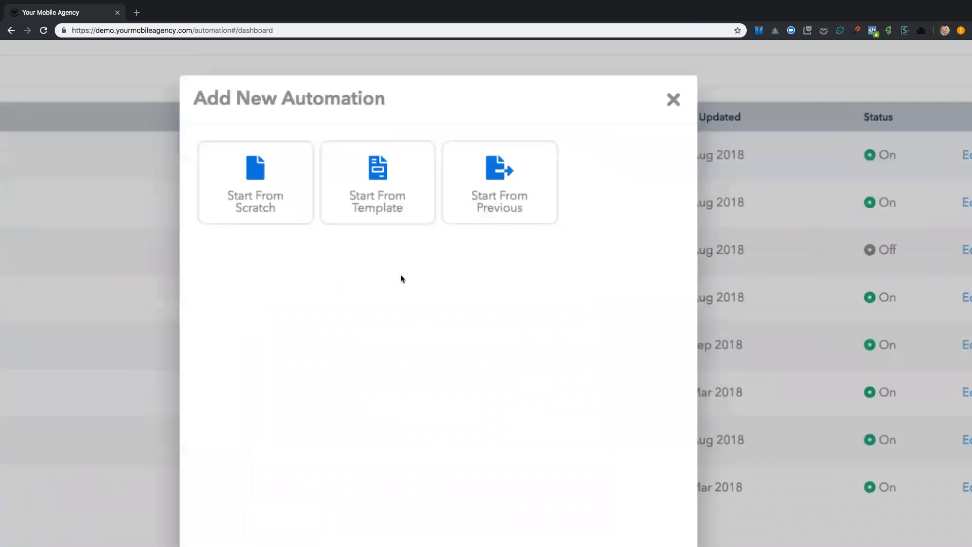
scroll(401, 276, up, 4)
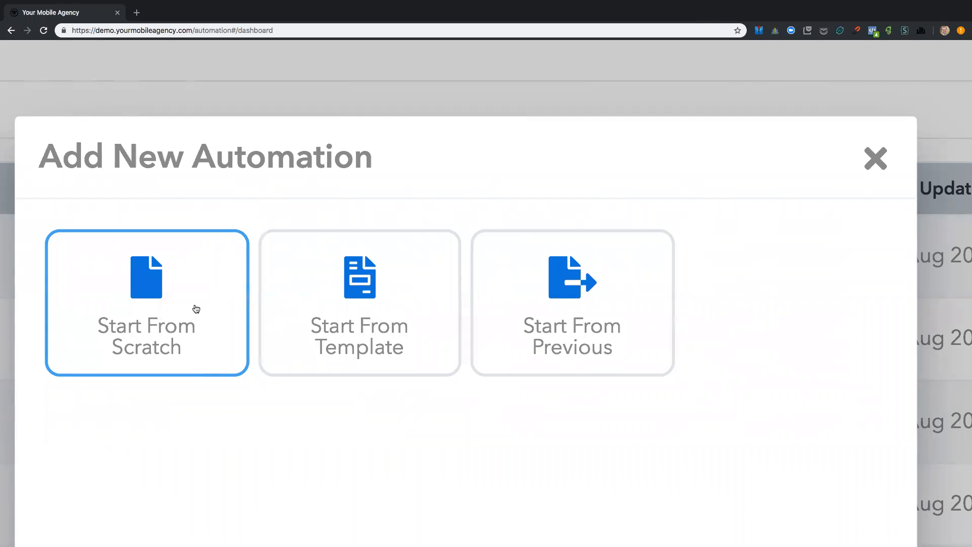
scroll(197, 309, down, 3)
scroll(197, 309, down, 2)
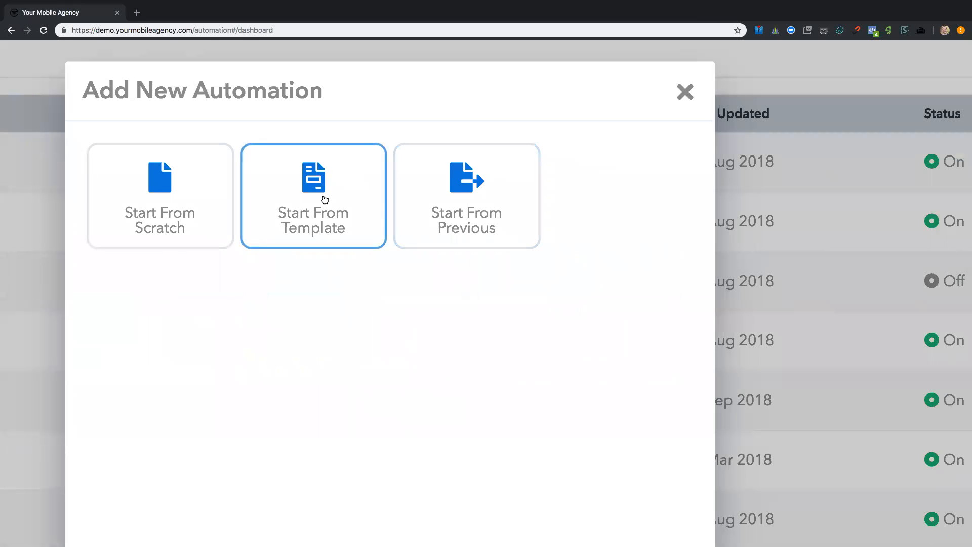
click(325, 199)
scroll(325, 199, down, 2)
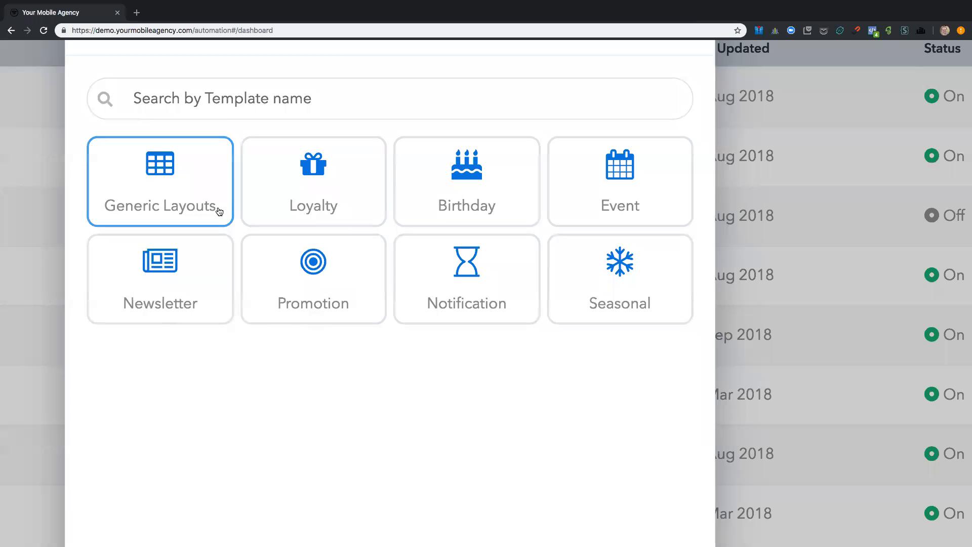
Step: Look through the Generic Layouts templates and return to the template categories
click(182, 194)
scroll(251, 223, down, 2)
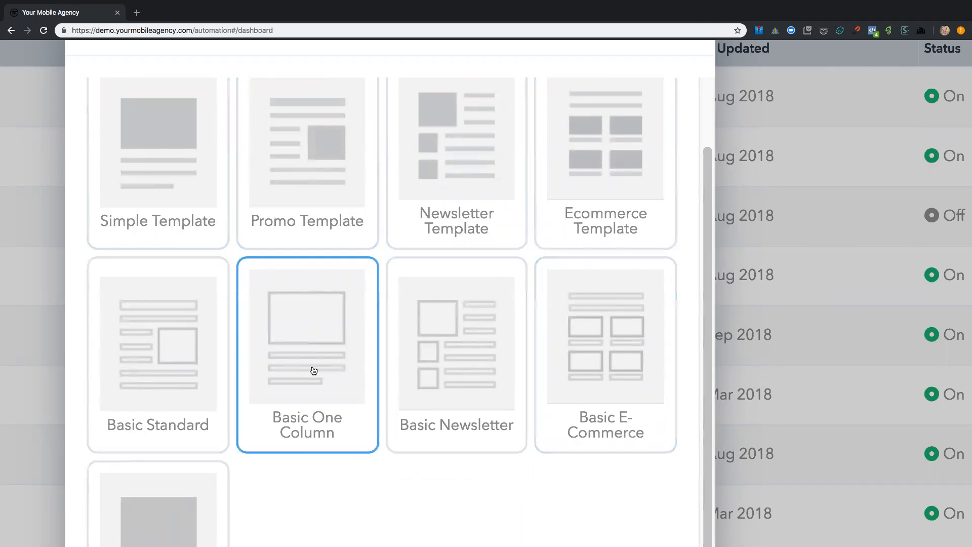
scroll(186, 373, down, 1)
scroll(187, 373, up, 3)
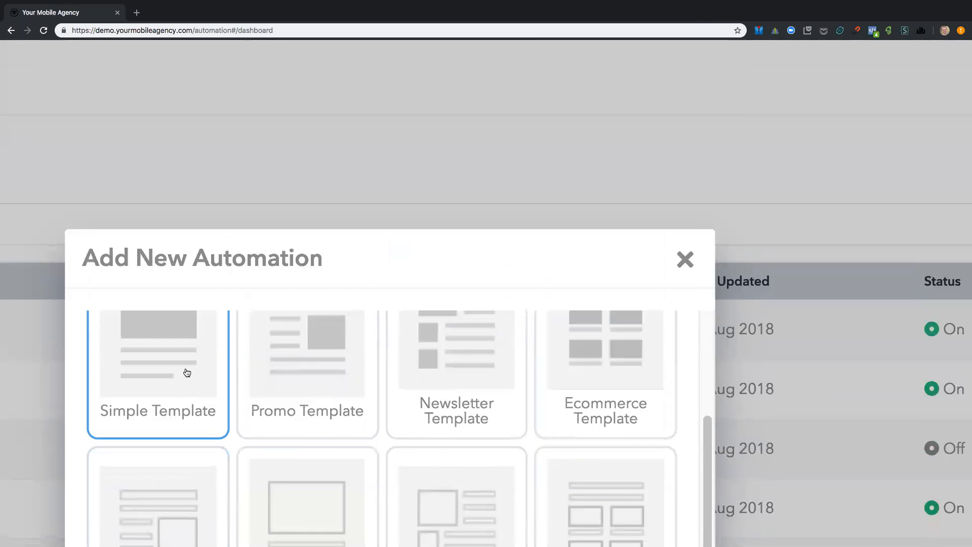
scroll(187, 373, up, 3)
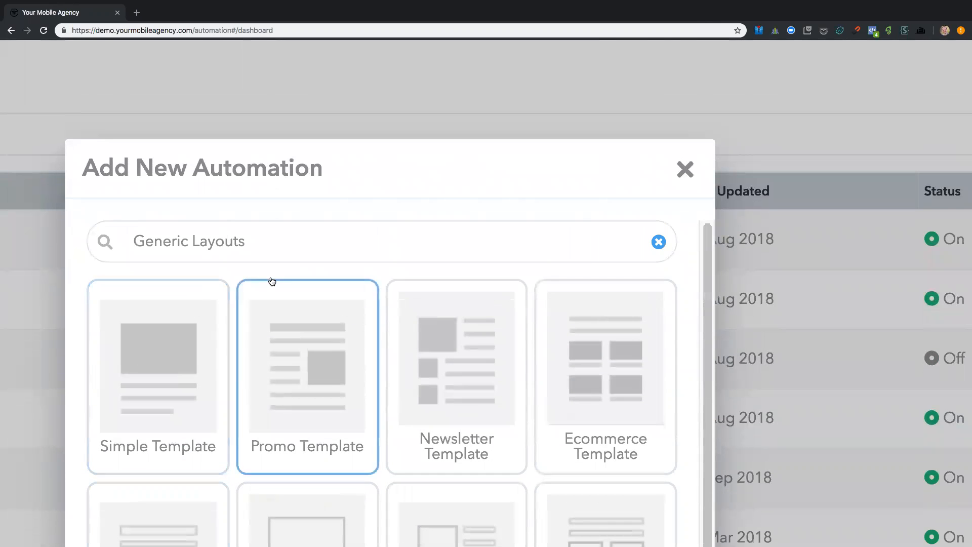
click(650, 238)
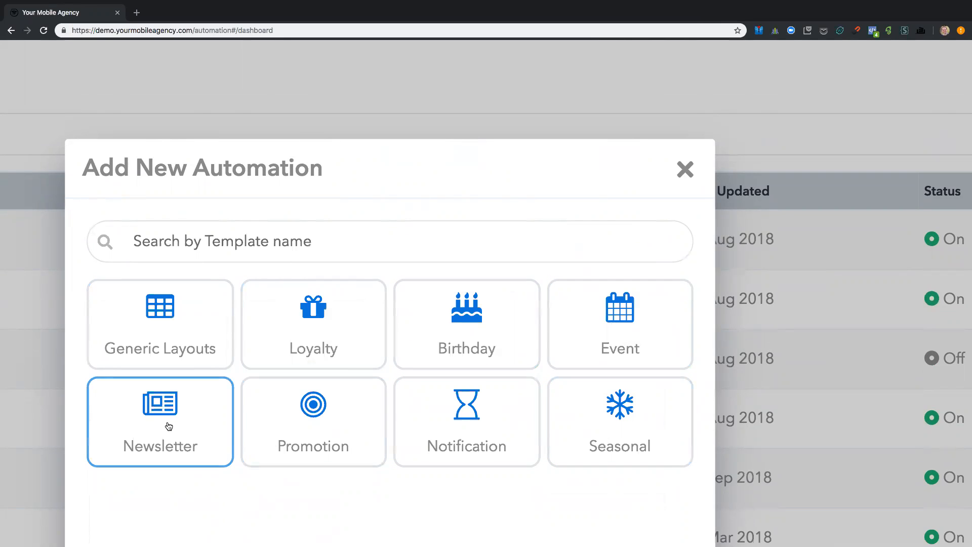
Step: Browse the Newsletter templates and load Restaurant Template 2 for the email
click(169, 426)
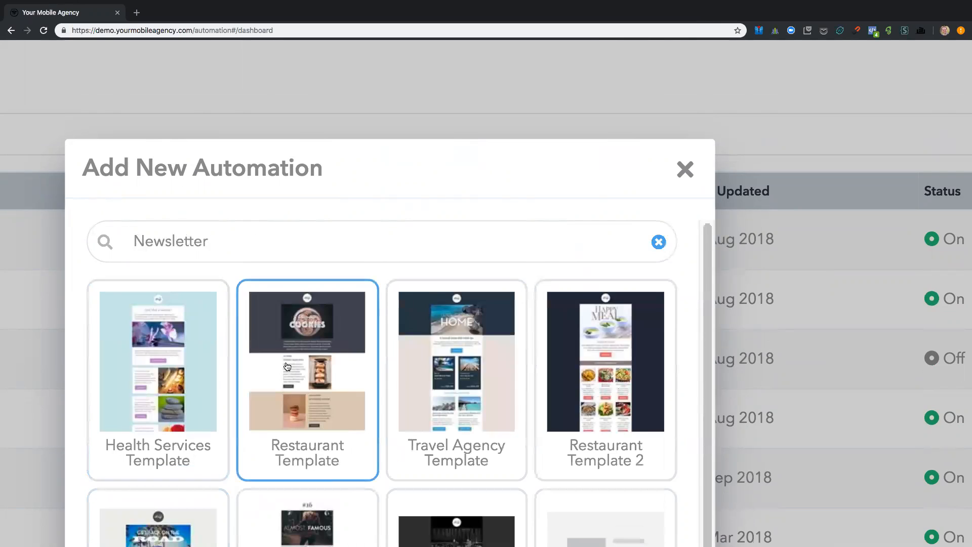
scroll(288, 366, down, 2)
scroll(288, 365, down, 4)
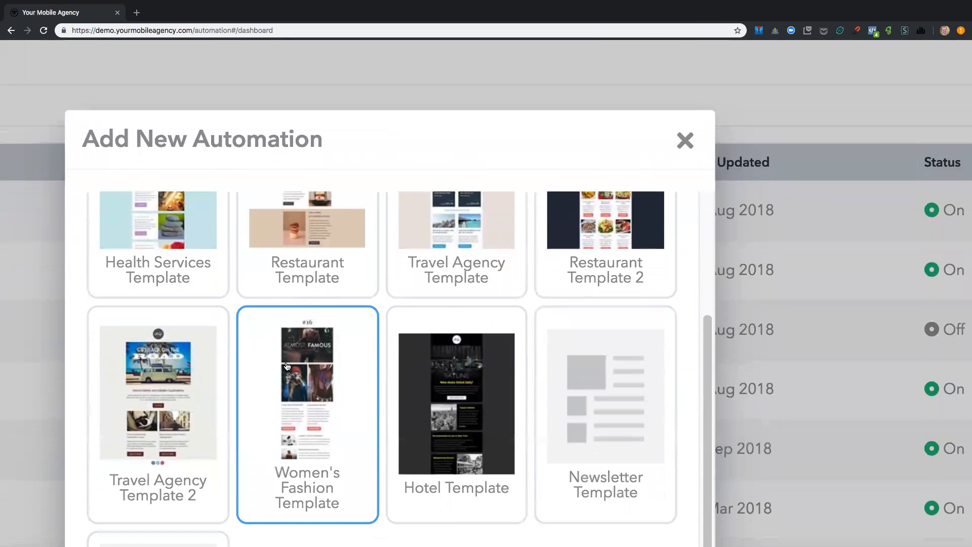
scroll(287, 366, down, 2)
scroll(287, 366, up, 5)
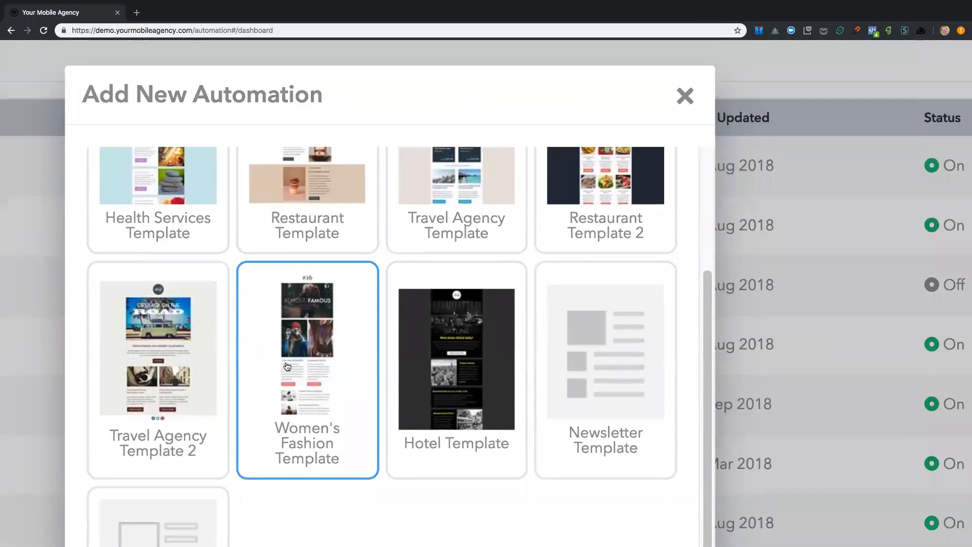
scroll(287, 366, up, 3)
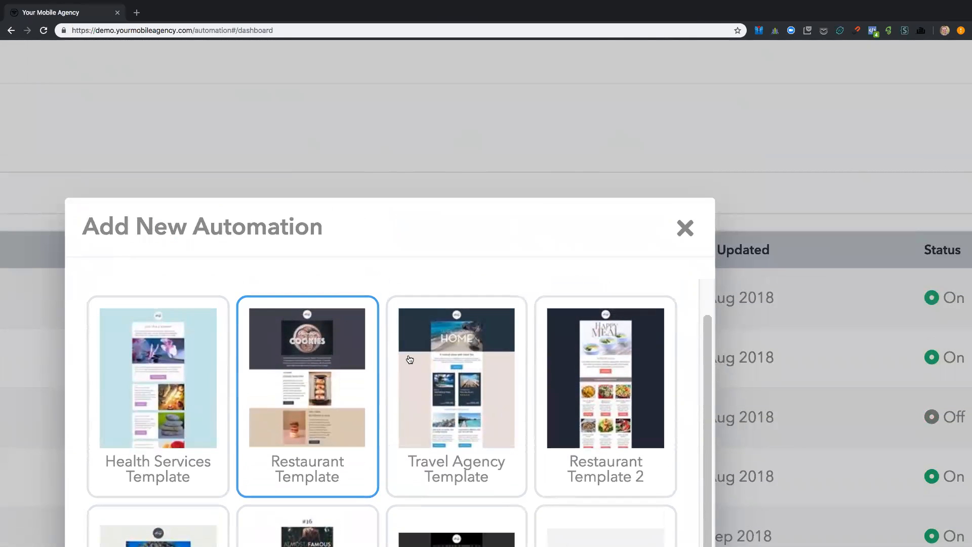
click(611, 388)
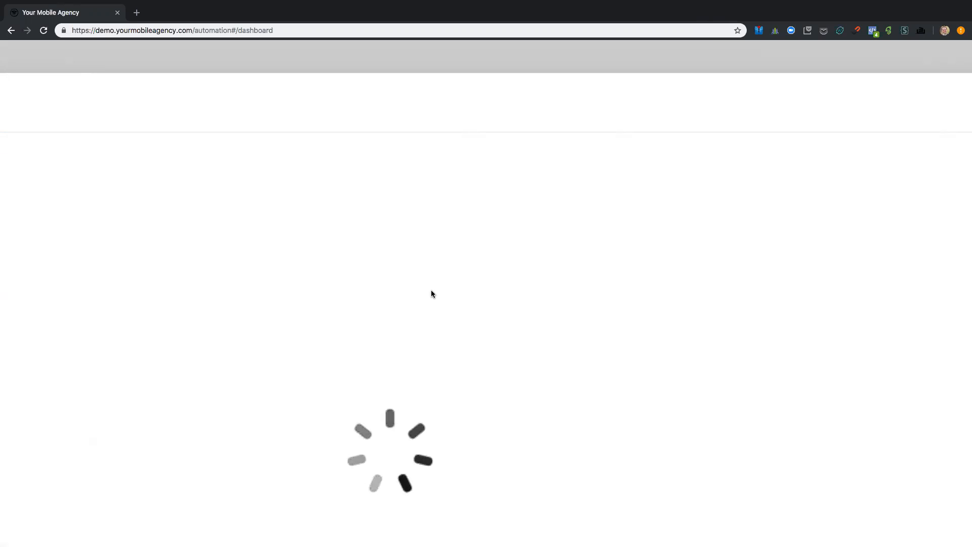
Step: Examine the loaded restaurant email's layout and content blocks in the email editor
scroll(413, 295, down, 15)
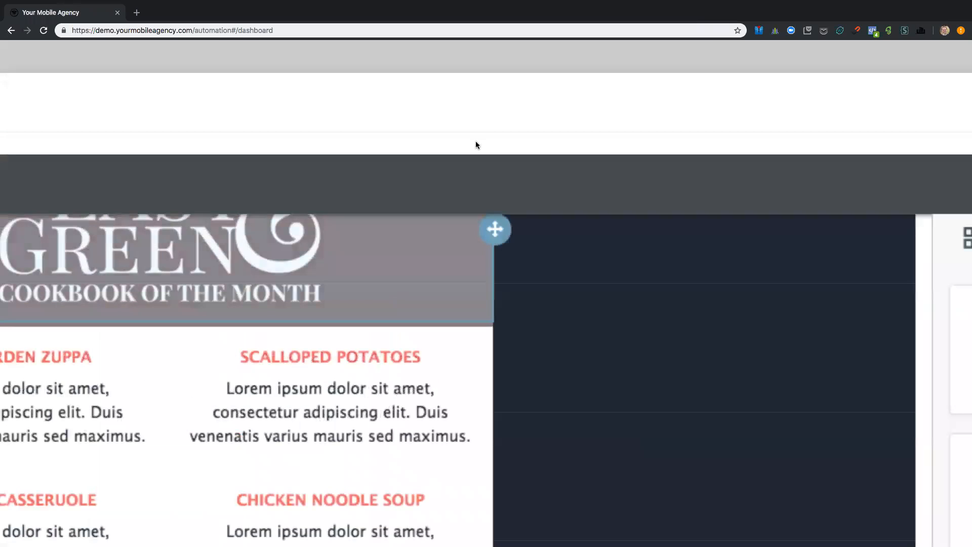
scroll(506, 49, down, 5)
scroll(489, 224, up, 1)
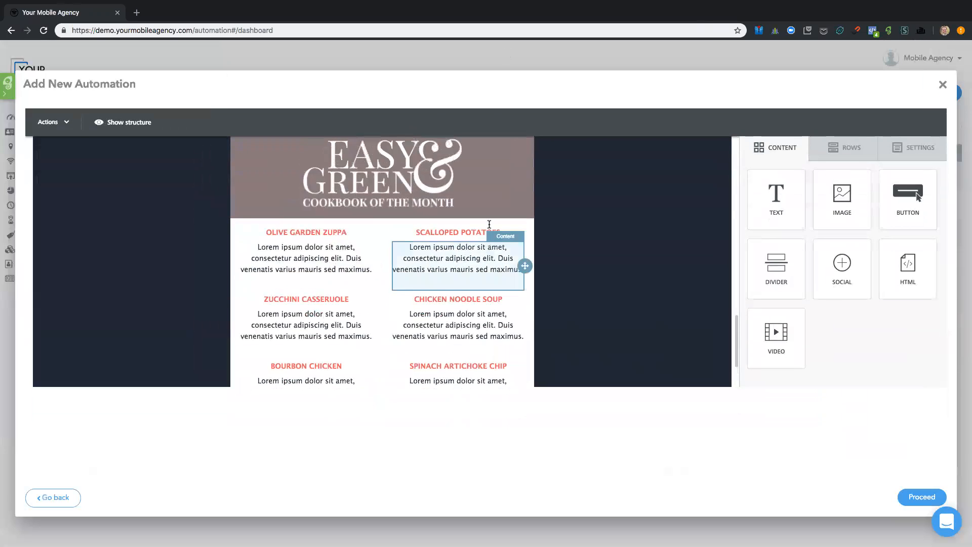
scroll(489, 225, up, 10)
scroll(622, 250, down, 1)
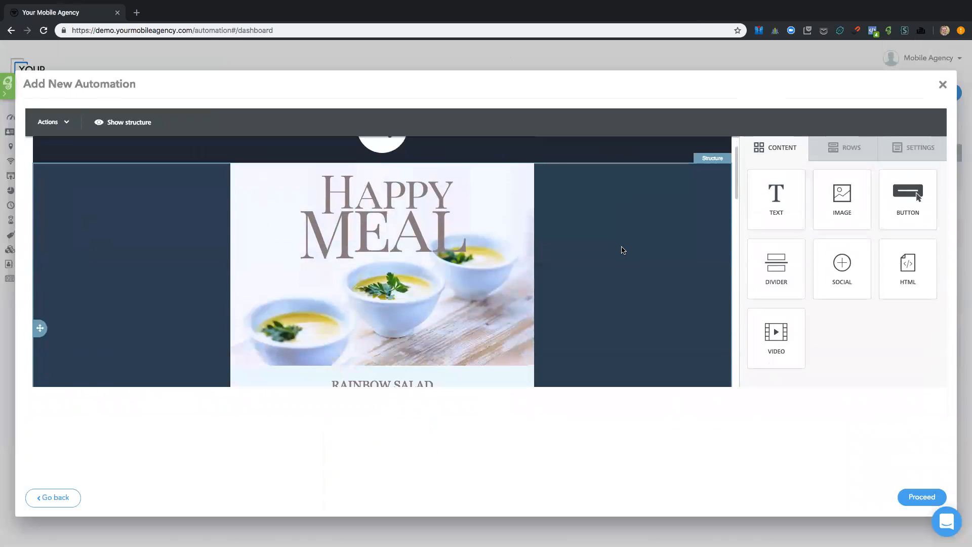
scroll(623, 250, down, 6)
scroll(393, 257, up, 1)
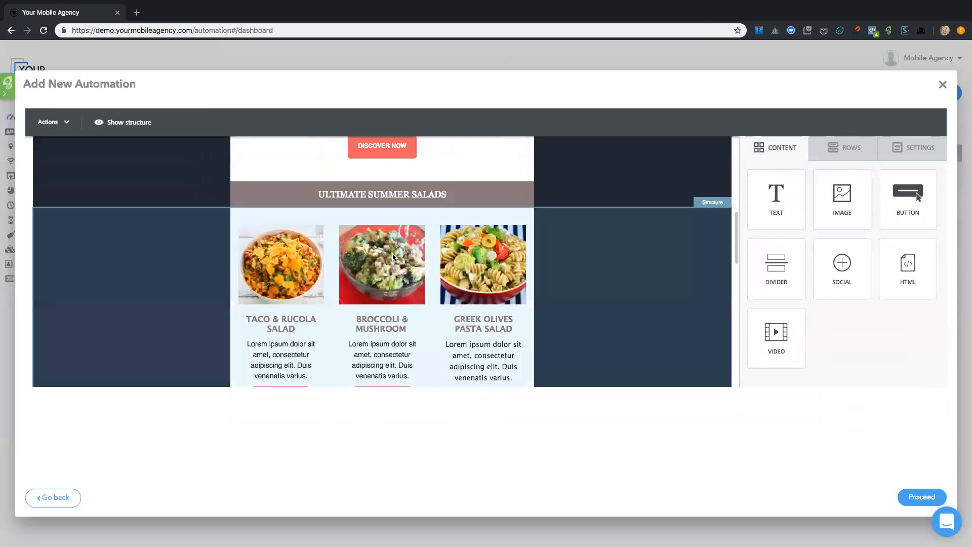
Step: Start replacing the broccoli salad image in the summer salads row and dismiss the file manager's upload warning
click(405, 249)
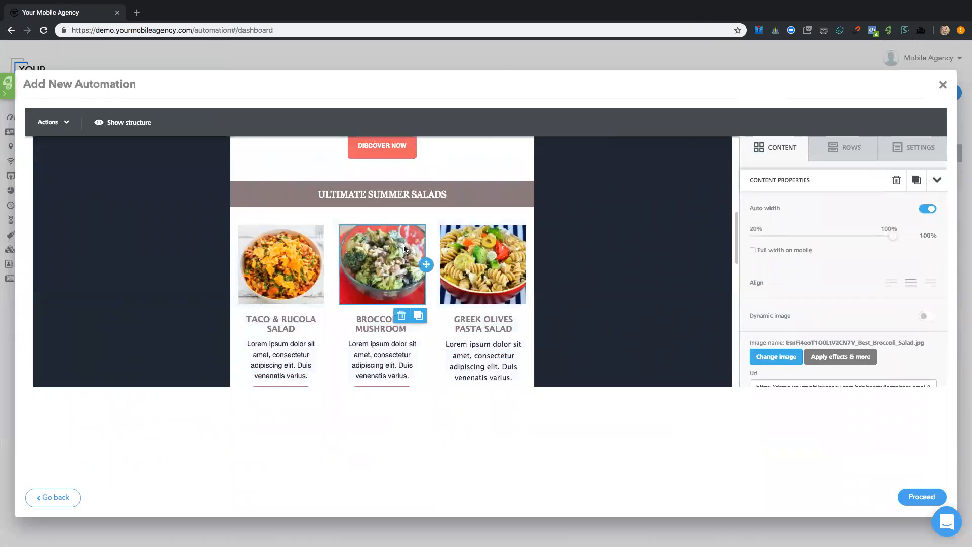
click(758, 356)
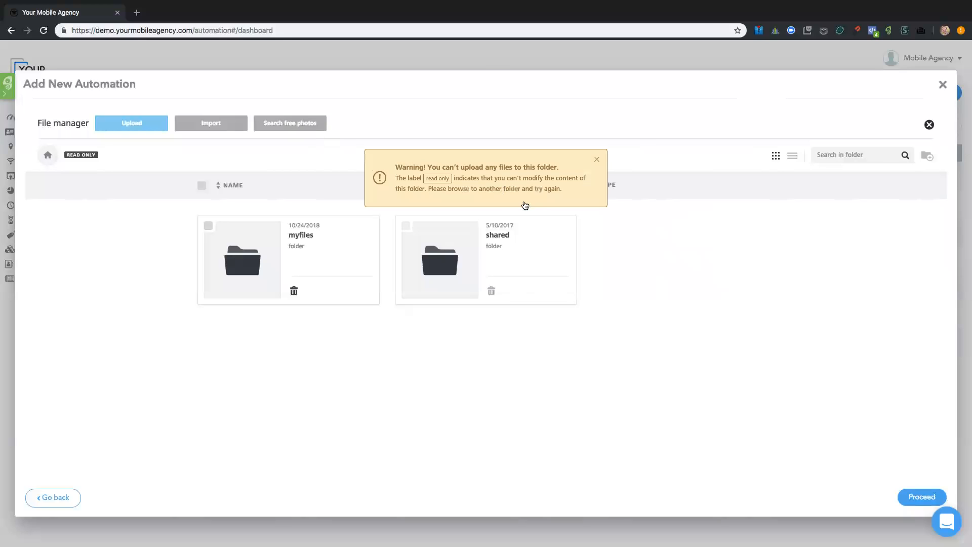
click(597, 160)
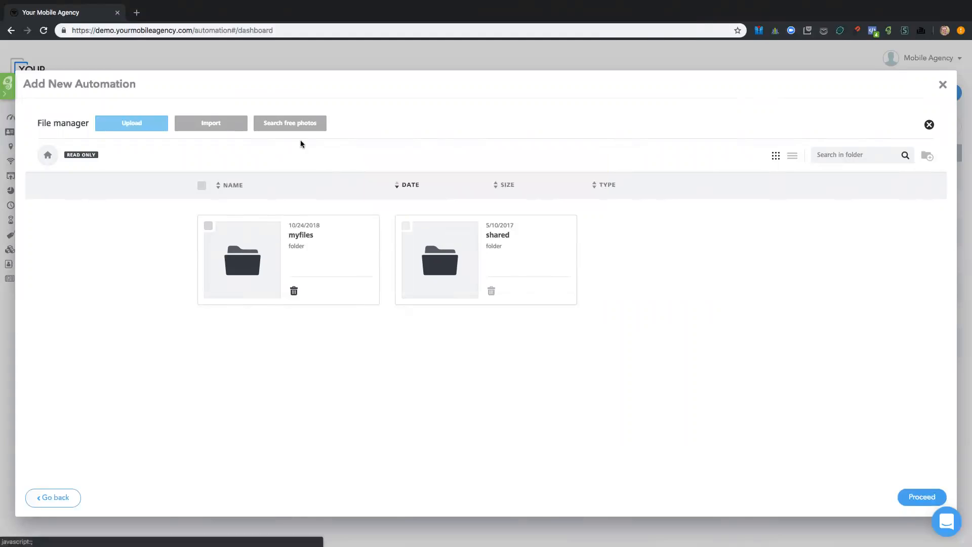
Step: Search the free stock photos for "burger", look through the first page of results and close the search
click(305, 126)
click(306, 126)
click(431, 287)
text(burger)
key(Return)
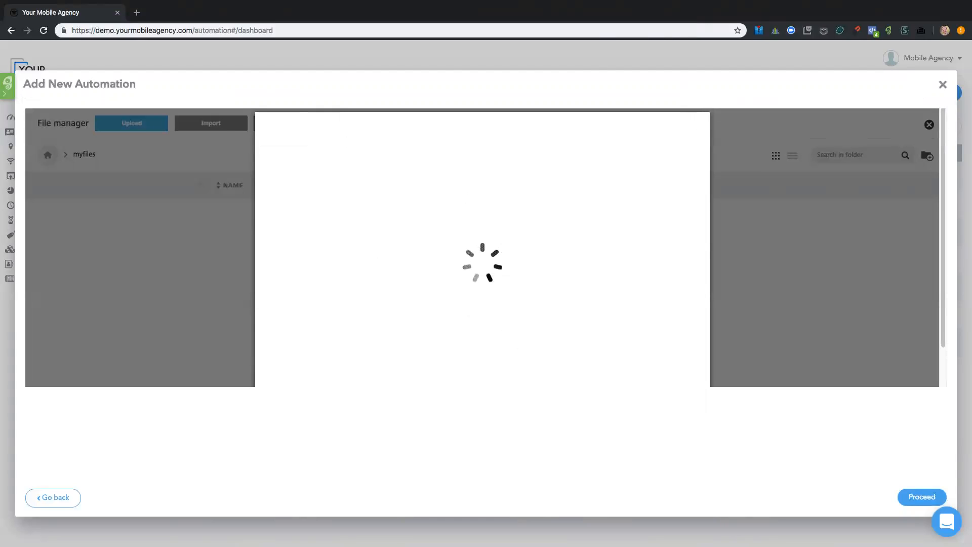
scroll(476, 257, down, 5)
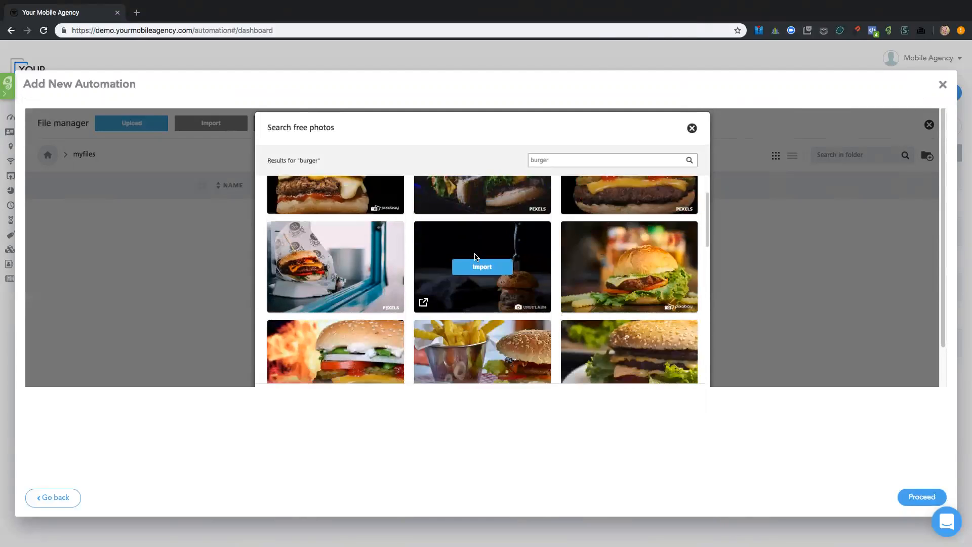
scroll(476, 257, down, 5)
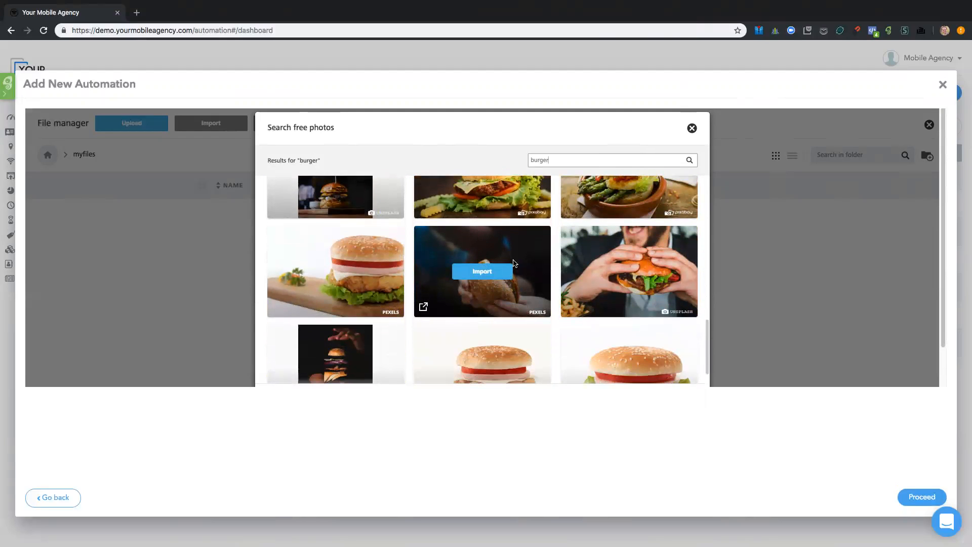
scroll(513, 263, down, 3)
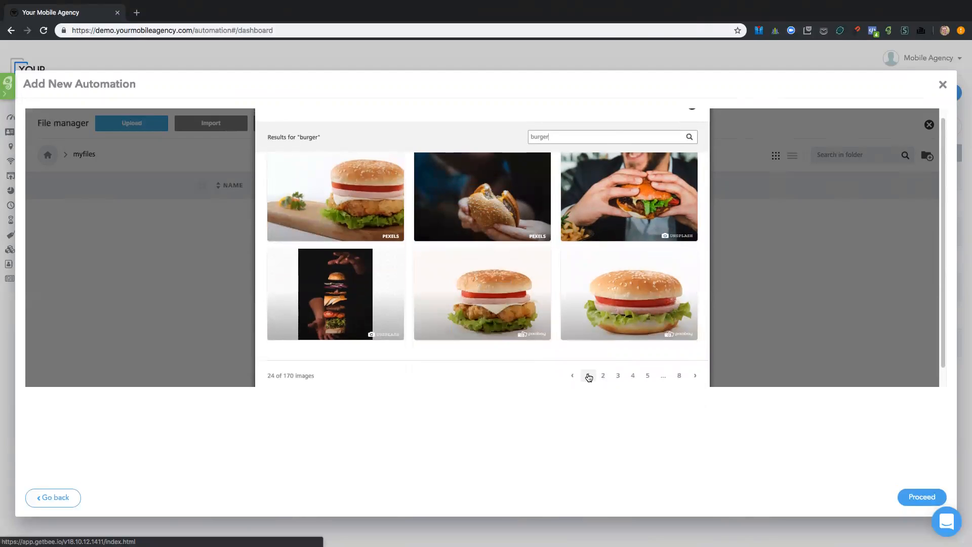
scroll(588, 377, up, 2)
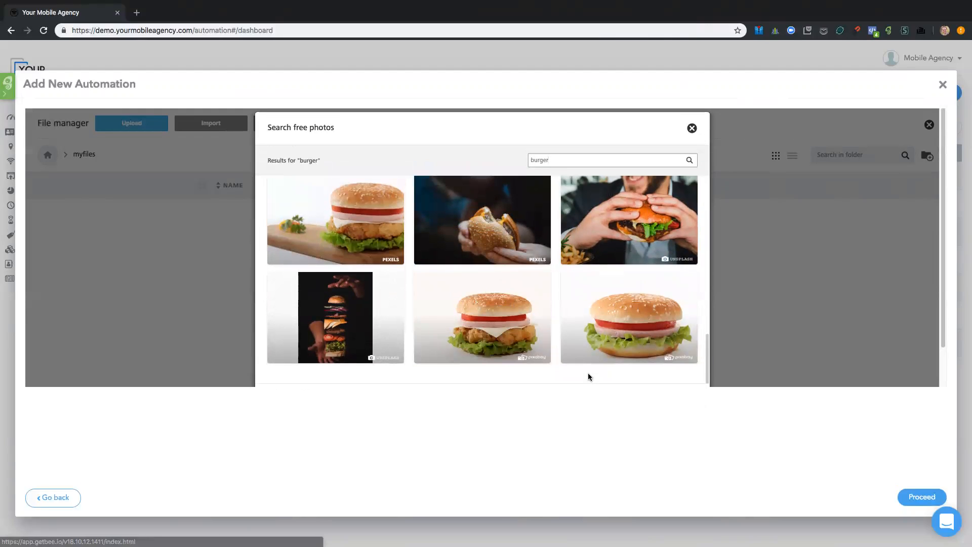
click(693, 129)
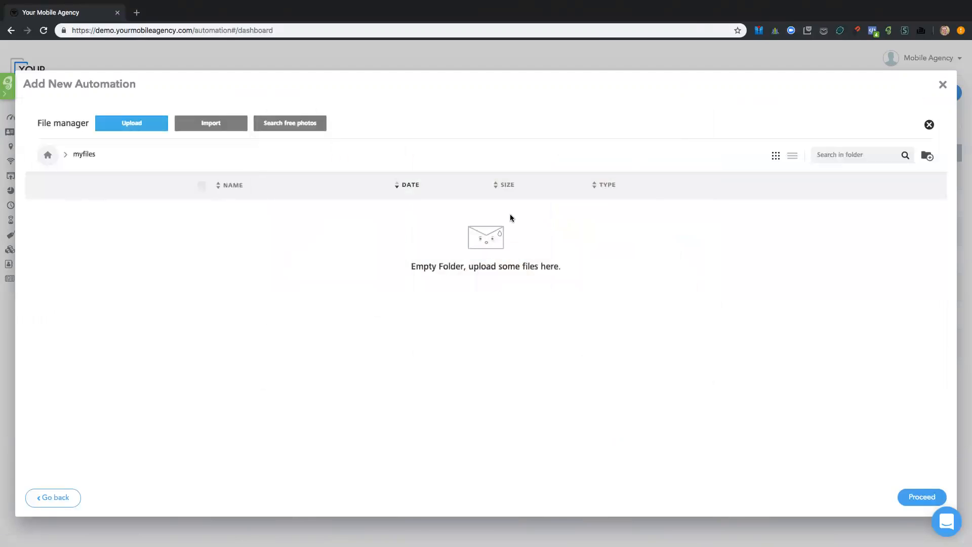
Step: Search free photos for "burger" again, import the close-up Pexels burger photo and insert it in place of the broccoli salad image
click(291, 124)
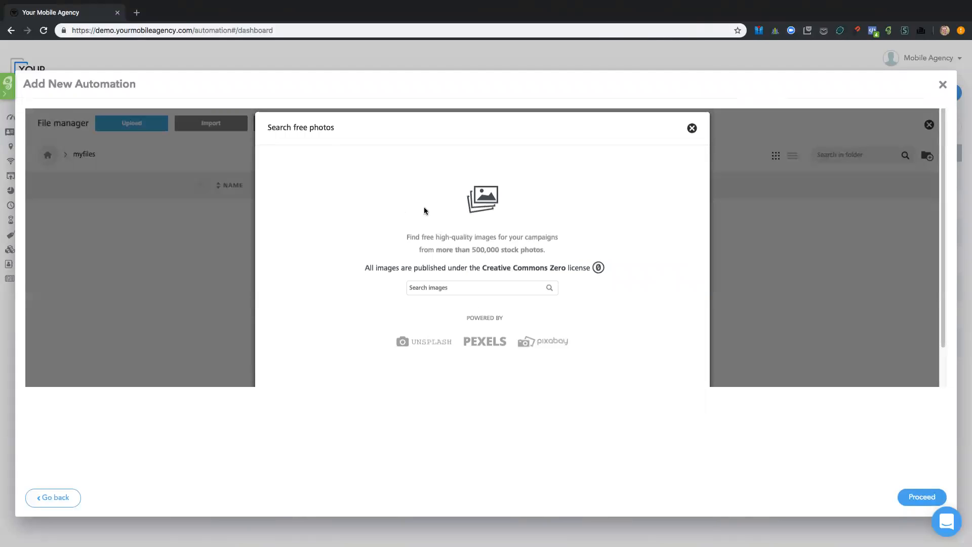
click(463, 288)
text(burger)
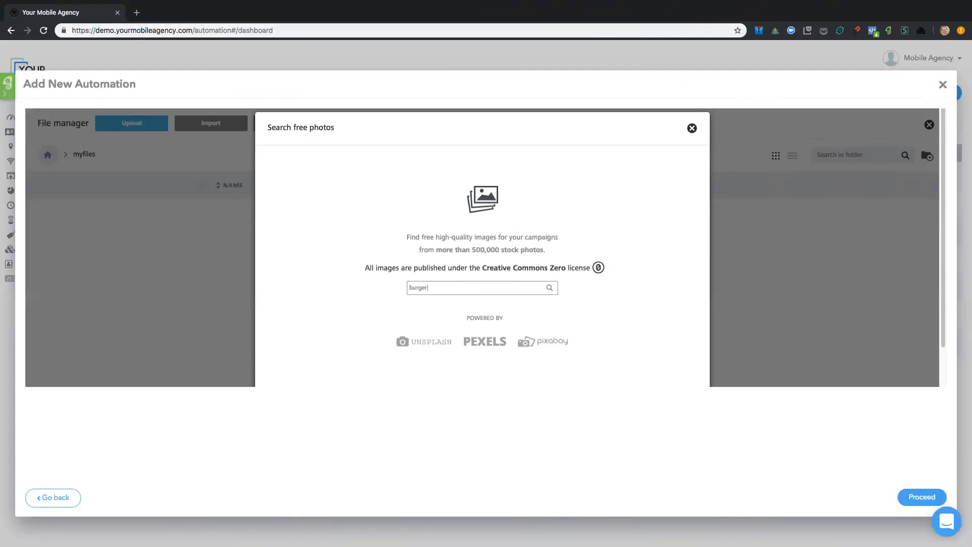
key(Return)
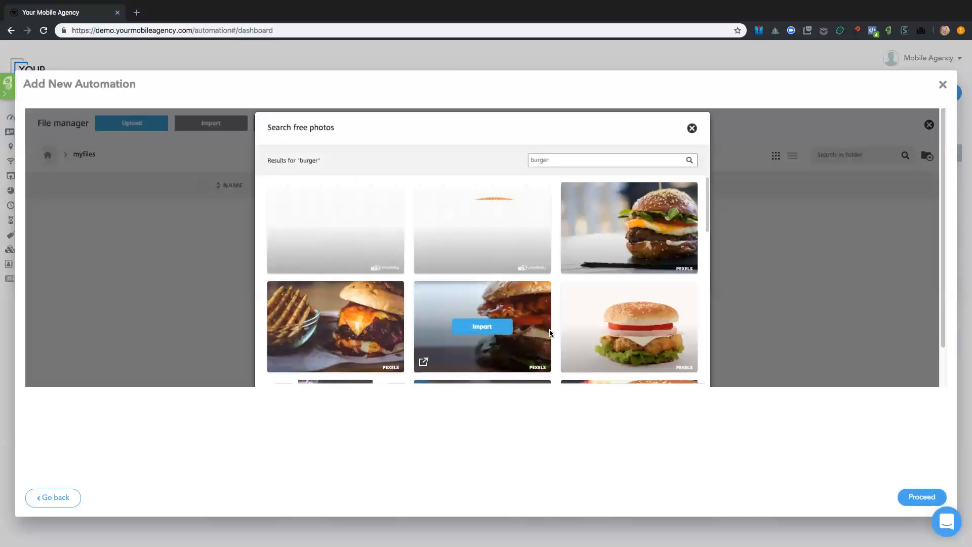
click(485, 325)
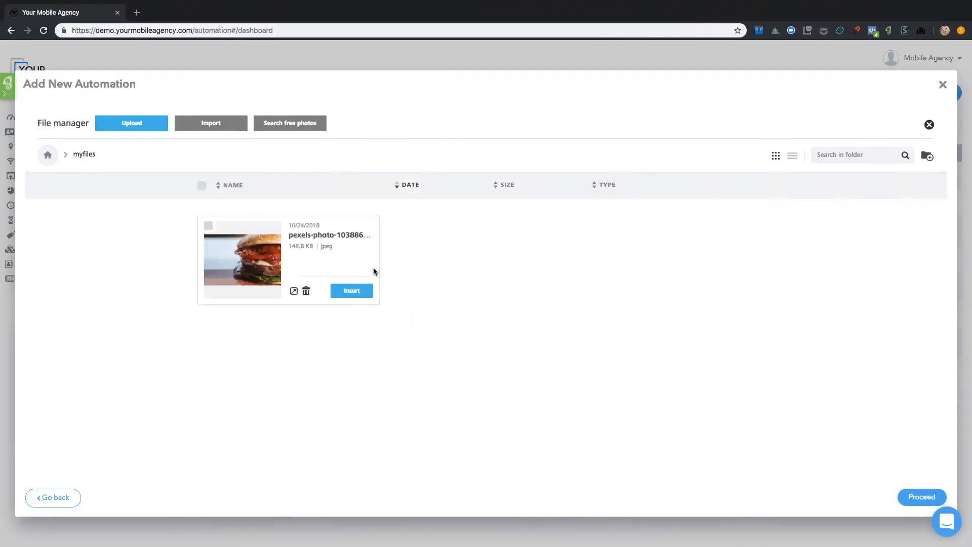
click(354, 288)
Step: Replace the "Broccoli & Mushroom" heading under the burger photo with "AWESOME BURGER!"
scroll(478, 279, down, 5)
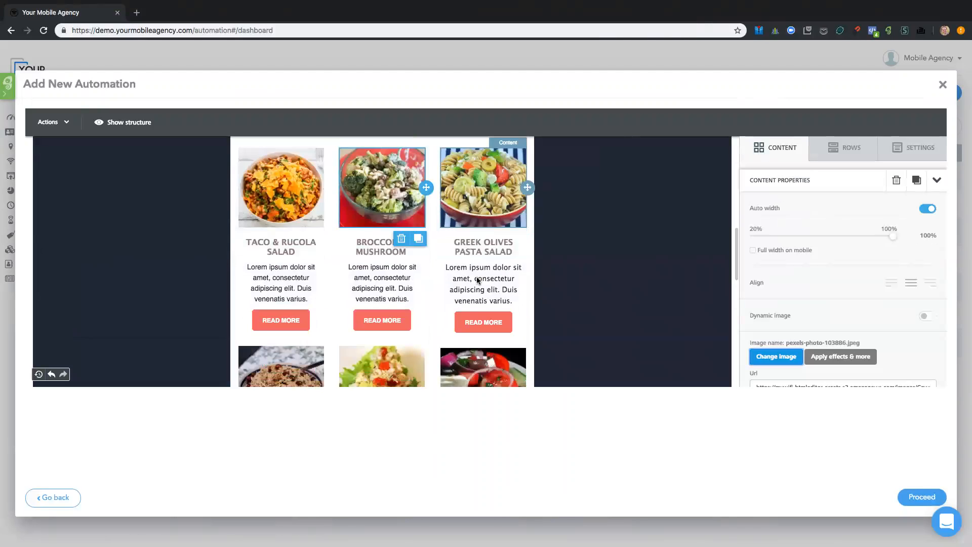
scroll(477, 279, up, 4)
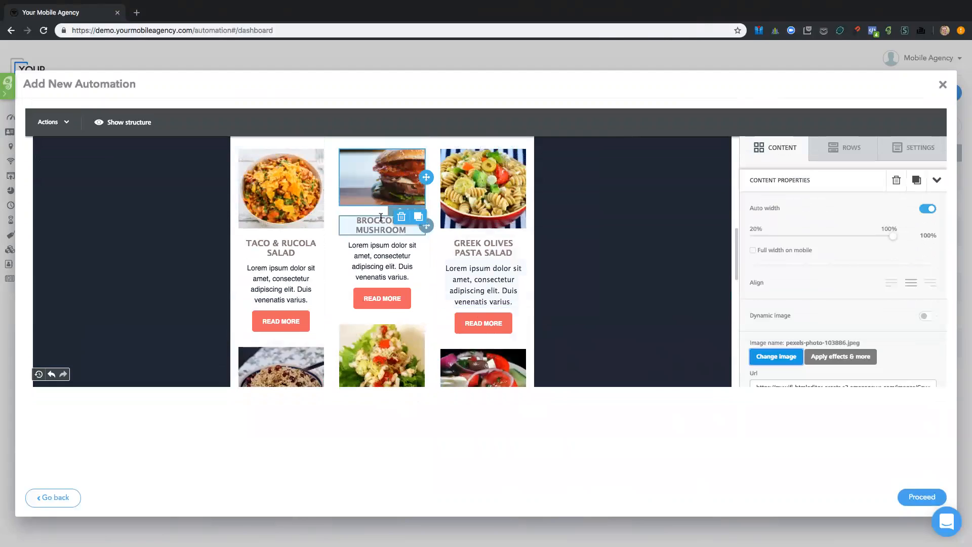
scroll(394, 224, up, 2)
scroll(397, 226, up, 3)
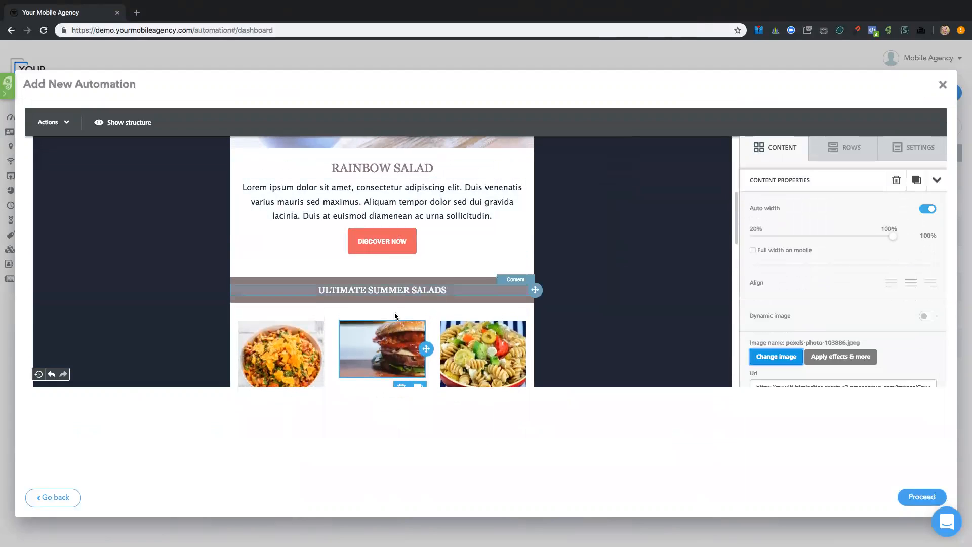
scroll(395, 313, down, 2)
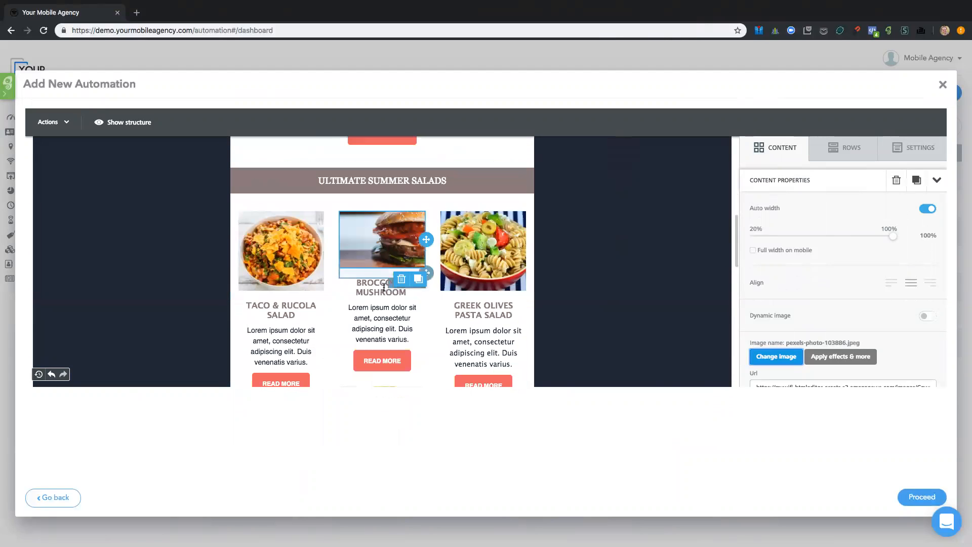
click(384, 291)
triple_click(383, 291)
text(A)
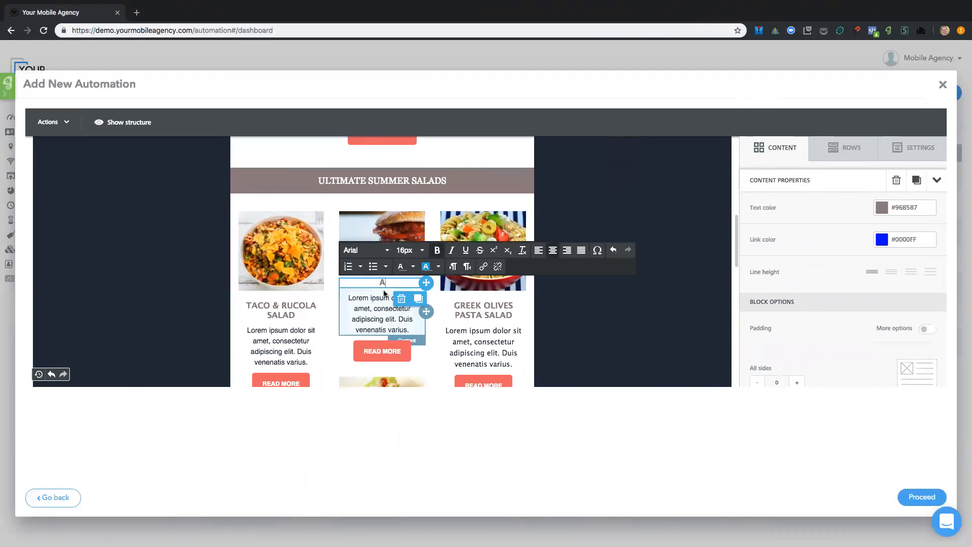
text(QEAOMW VUE)
key(ctrl+a)
text(AWESOME VUE)
key(BackSpace)
key(BackSpace)
key(BackSpace)
text(BURGER)
click(567, 301)
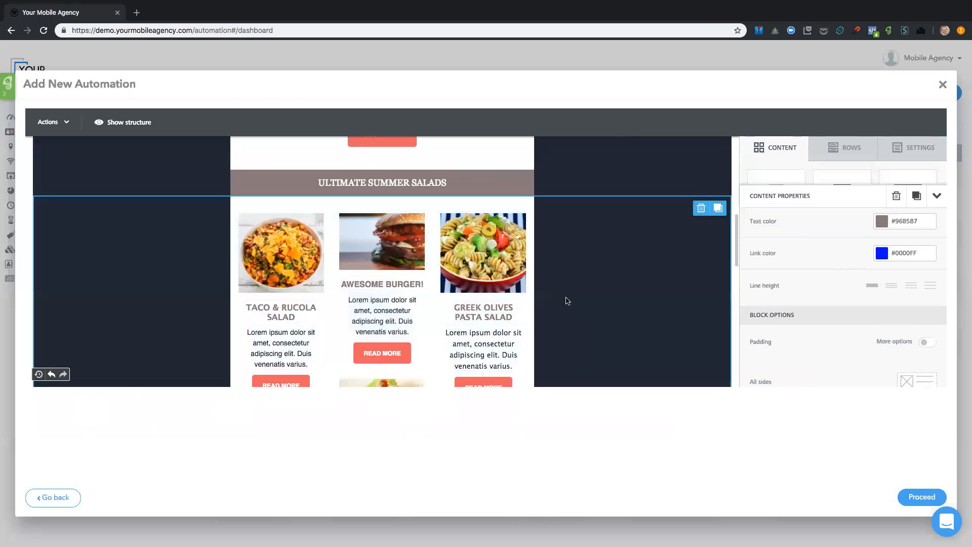
Step: Select the placeholder logo at the head of the email and open the file manager for changing its image
scroll(567, 301, up, 8)
scroll(568, 300, down, 3)
scroll(567, 301, up, 3)
click(381, 187)
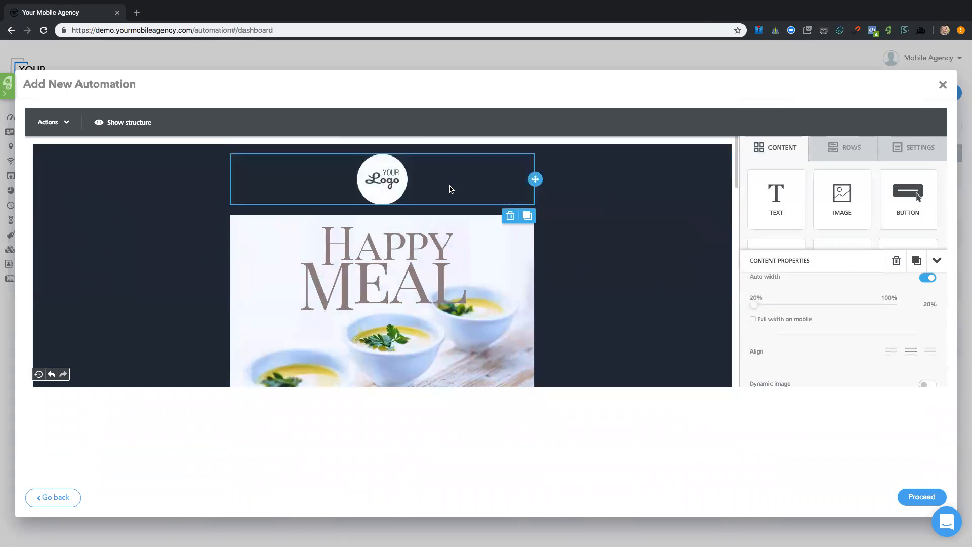
click(771, 357)
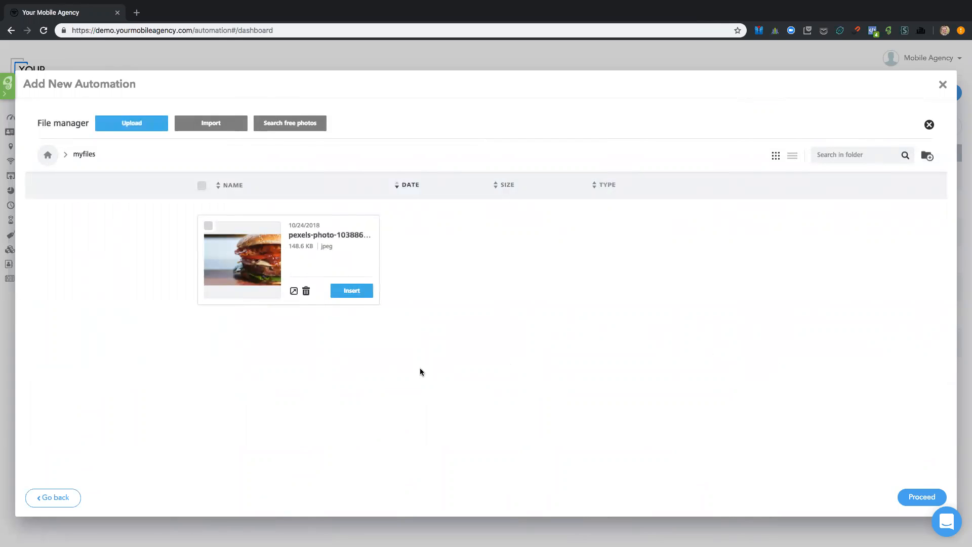
Step: Close the automation editor without proceeding, and briefly open and dismiss a blank new automation form
click(943, 86)
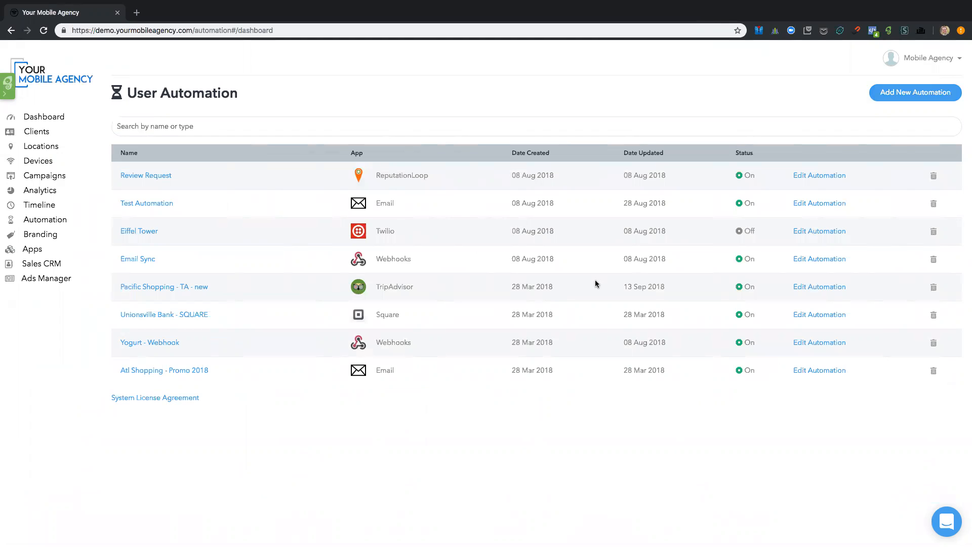
click(914, 92)
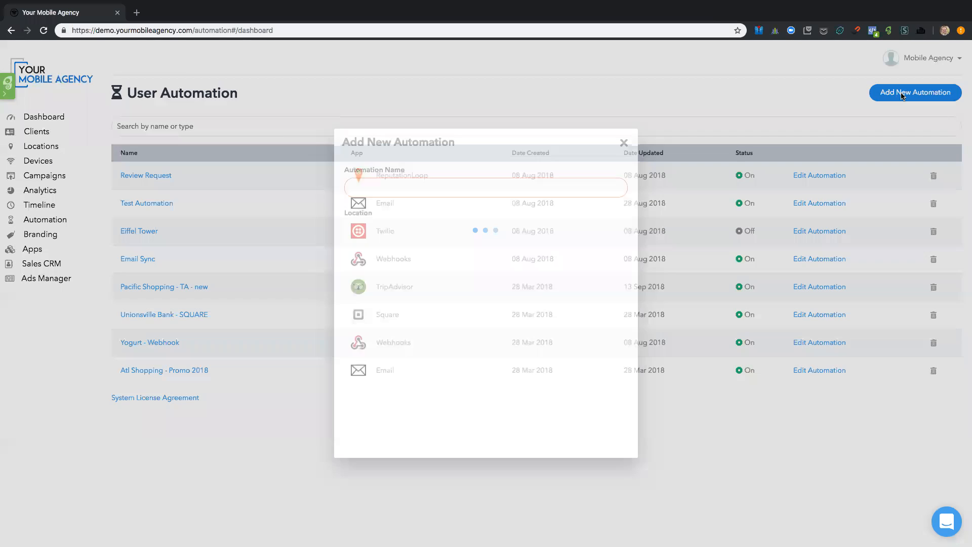
click(624, 144)
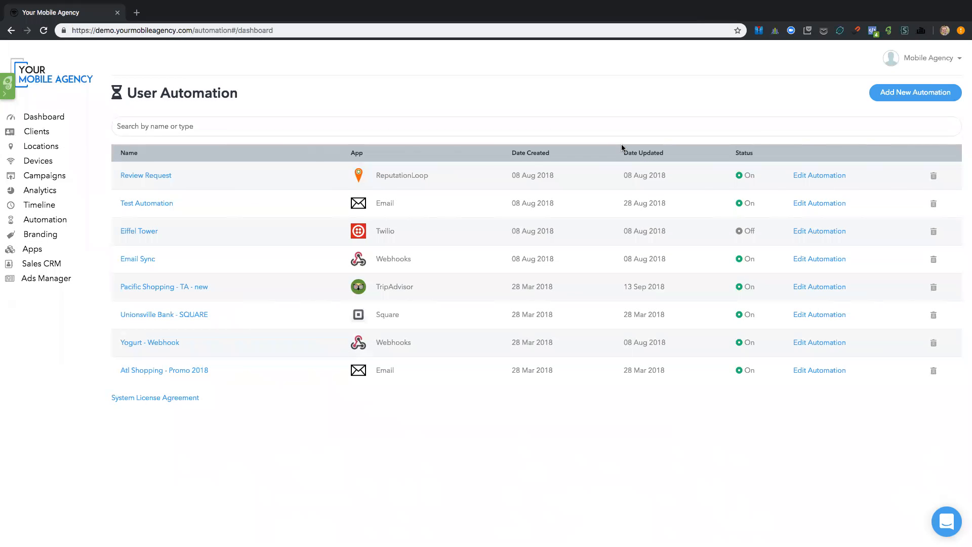